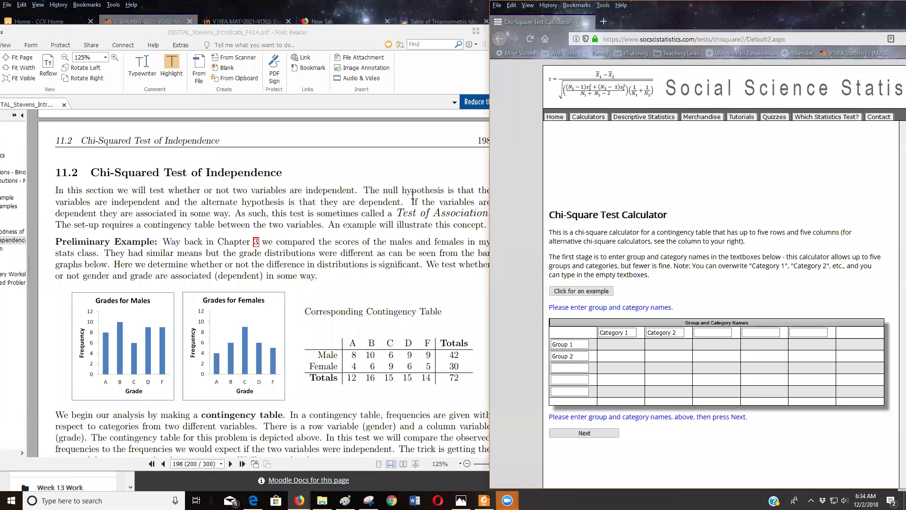
Step: Bring Foxit Reader forward and scroll to the gender-by-grade contingency table on page 198
{"action": "left_click", "coordinate": [413, 195]}
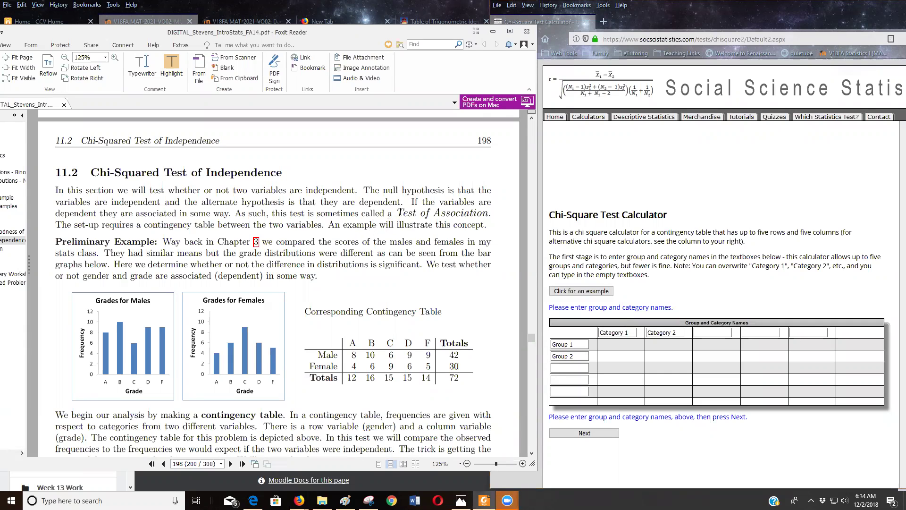
{"action": "scroll", "coordinate": [422, 194], "scroll_direction": "down", "scroll_amount": 1}
{"action": "scroll", "coordinate": [421, 198], "scroll_direction": "up", "scroll_amount": 1}
{"action": "scroll", "coordinate": [264, 243], "scroll_direction": "down", "scroll_amount": 1}
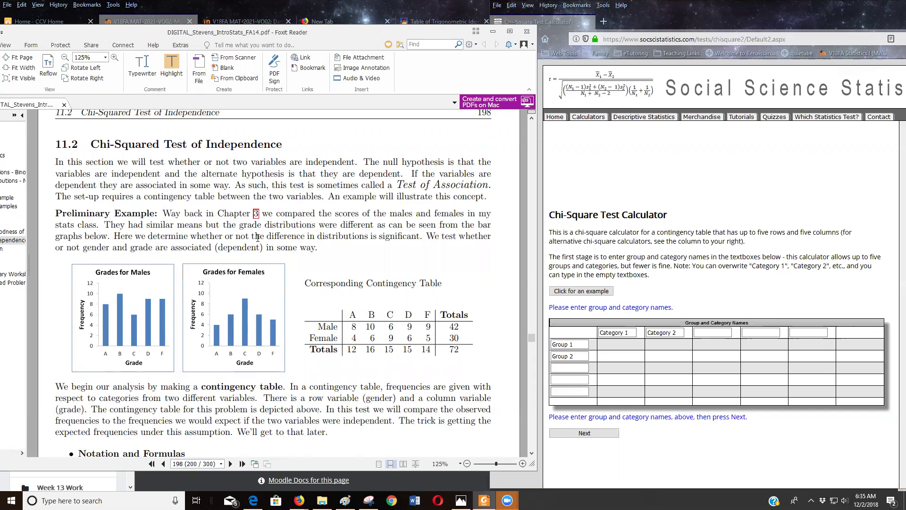
{"action": "scroll", "coordinate": [258, 237], "scroll_direction": "down", "scroll_amount": 3}
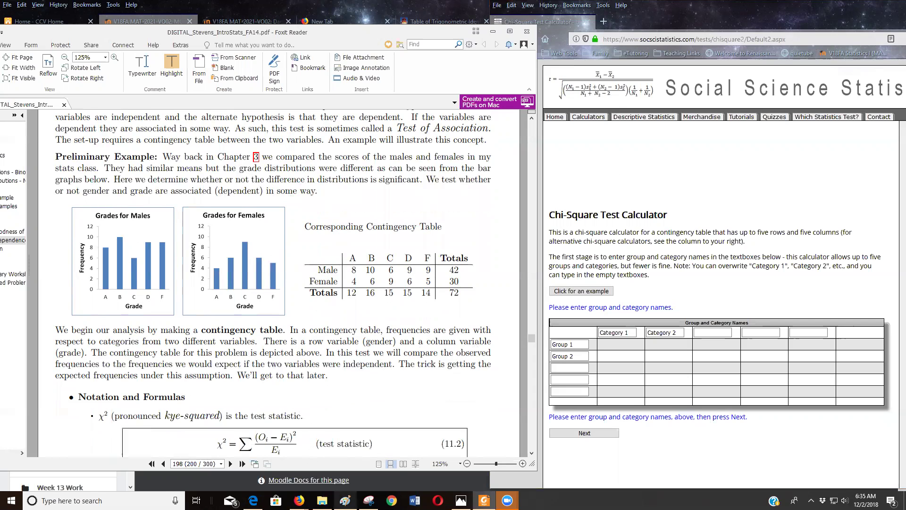
Step: Start a new blank Untitled canvas in Paint, replacing the circled-solutions graph
{"action": "left_click", "coordinate": [336, 472]}
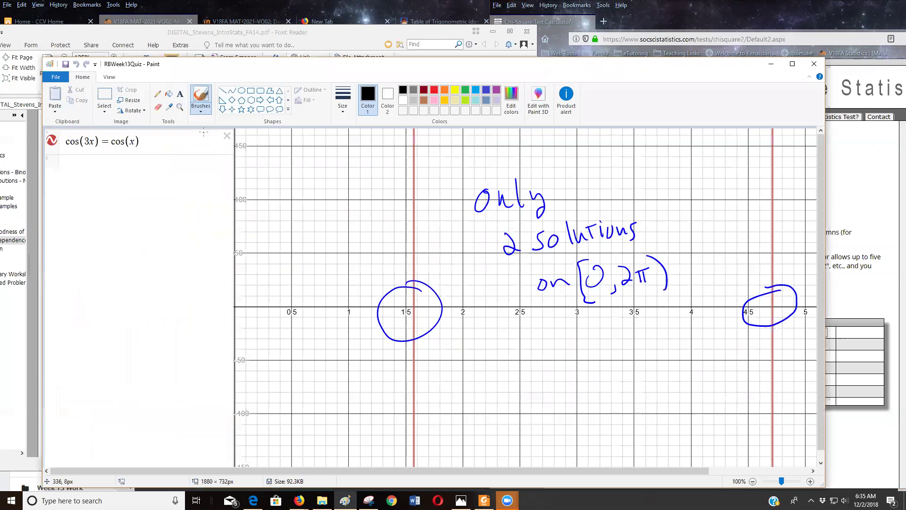
{"action": "left_click", "coordinate": [55, 77]}
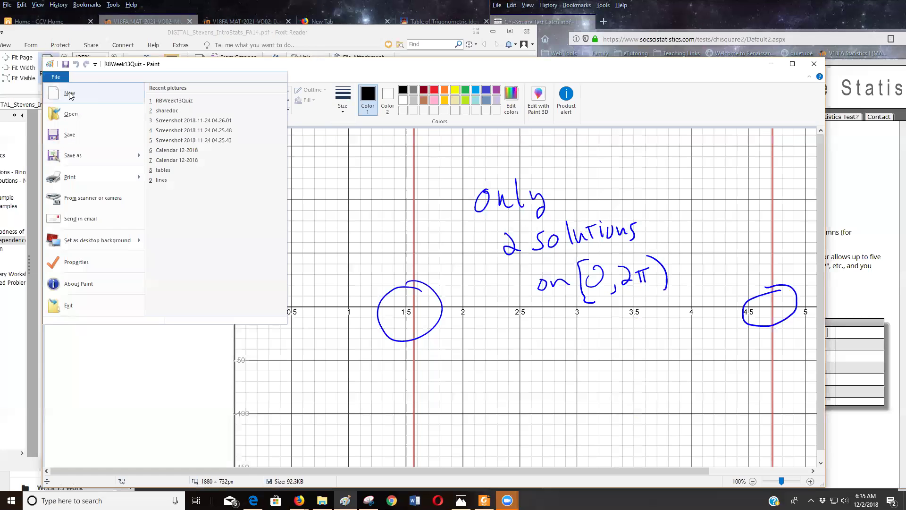
{"action": "left_click", "coordinate": [70, 94]}
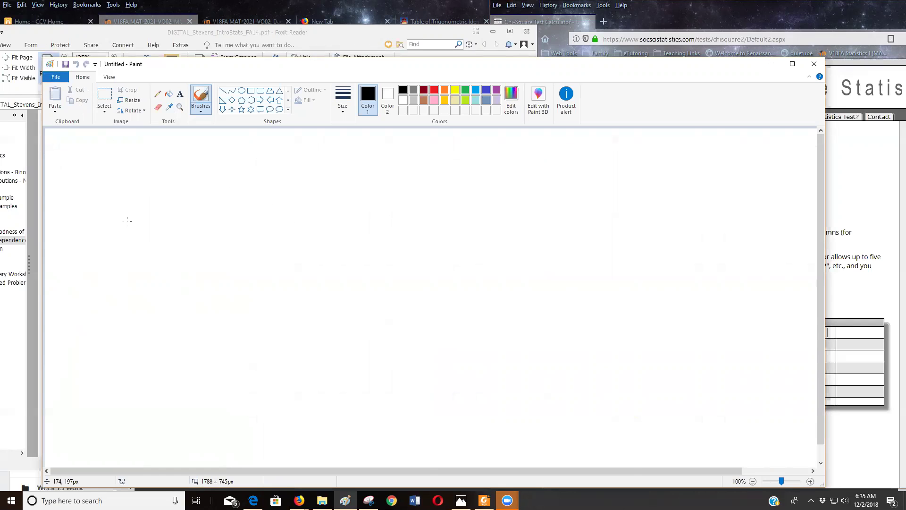
Step: Handwrite 'H0: Sex and grades are independent' near the top of the canvas
{"action": "left_click_drag", "start_coordinate": [385, 209], "coordinate": [383, 233]}
{"action": "mouse_move", "coordinate": [105, 154]}
{"action": "left_mouse_down"}
{"action": "mouse_move", "coordinate": [104, 193]}
{"action": "mouse_move", "coordinate": [120, 194]}
{"action": "left_mouse_up"}
{"action": "mouse_move", "coordinate": [103, 180]}
{"action": "left_mouse_down"}
{"action": "mouse_move", "coordinate": [123, 177]}
{"action": "mouse_move", "coordinate": [134, 199]}
{"action": "mouse_move", "coordinate": [140, 188]}
{"action": "left_mouse_up"}
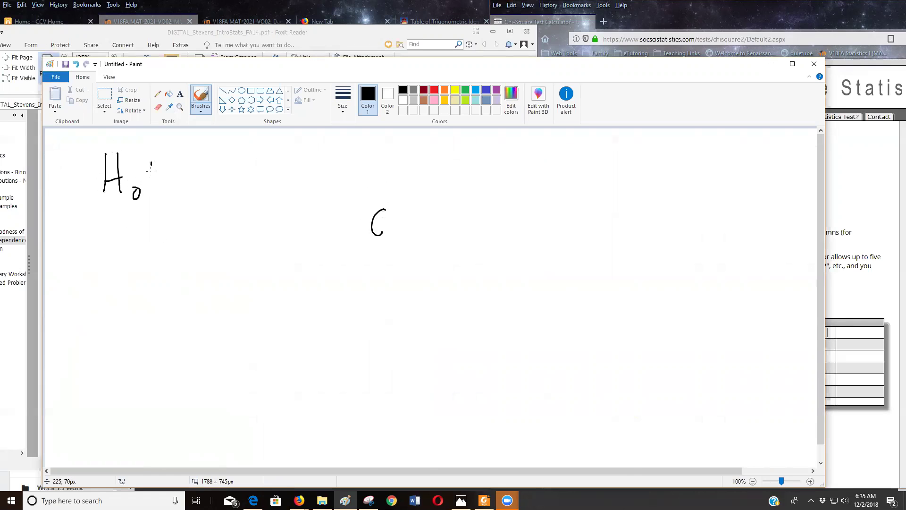
{"action": "left_click", "coordinate": [152, 186]}
{"action": "left_click_drag", "start_coordinate": [273, 65], "coordinate": [295, 85]}
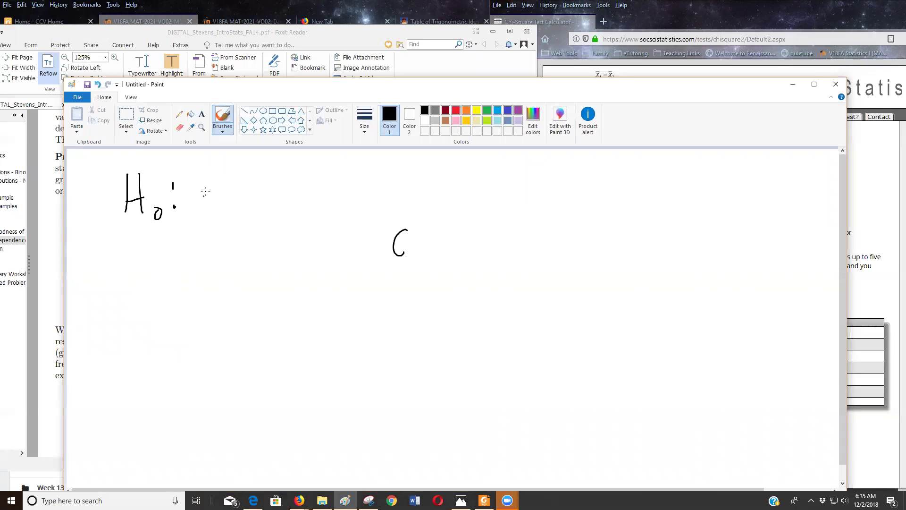
{"action": "left_click_drag", "start_coordinate": [217, 175], "coordinate": [208, 209]}
{"action": "mouse_move", "coordinate": [227, 198]}
{"action": "left_mouse_down"}
{"action": "mouse_move", "coordinate": [238, 195]}
{"action": "mouse_move", "coordinate": [239, 204]}
{"action": "left_mouse_up"}
{"action": "left_click_drag", "start_coordinate": [238, 190], "coordinate": [251, 202]}
{"action": "mouse_move", "coordinate": [242, 206]}
{"action": "left_mouse_down"}
{"action": "mouse_move", "coordinate": [254, 191]}
{"action": "mouse_move", "coordinate": [303, 200]}
{"action": "mouse_move", "coordinate": [342, 188]}
{"action": "mouse_move", "coordinate": [420, 199]}
{"action": "mouse_move", "coordinate": [445, 191]}
{"action": "mouse_move", "coordinate": [472, 201]}
{"action": "mouse_move", "coordinate": [553, 186]}
{"action": "mouse_move", "coordinate": [597, 198]}
{"action": "mouse_move", "coordinate": [617, 165]}
{"action": "left_mouse_up"}
{"action": "left_click", "coordinate": [466, 177]}
Step: Handwrite 'Ha: They are dependent,' below it and fix the spelling of independent
{"action": "mouse_move", "coordinate": [125, 230]}
{"action": "left_mouse_down"}
{"action": "mouse_move", "coordinate": [127, 263]}
{"action": "mouse_move", "coordinate": [140, 263]}
{"action": "left_mouse_up"}
{"action": "mouse_move", "coordinate": [127, 256]}
{"action": "left_mouse_down"}
{"action": "mouse_move", "coordinate": [141, 254]}
{"action": "mouse_move", "coordinate": [154, 278]}
{"action": "mouse_move", "coordinate": [169, 274]}
{"action": "left_mouse_up"}
{"action": "left_click_drag", "start_coordinate": [172, 244], "coordinate": [172, 249]}
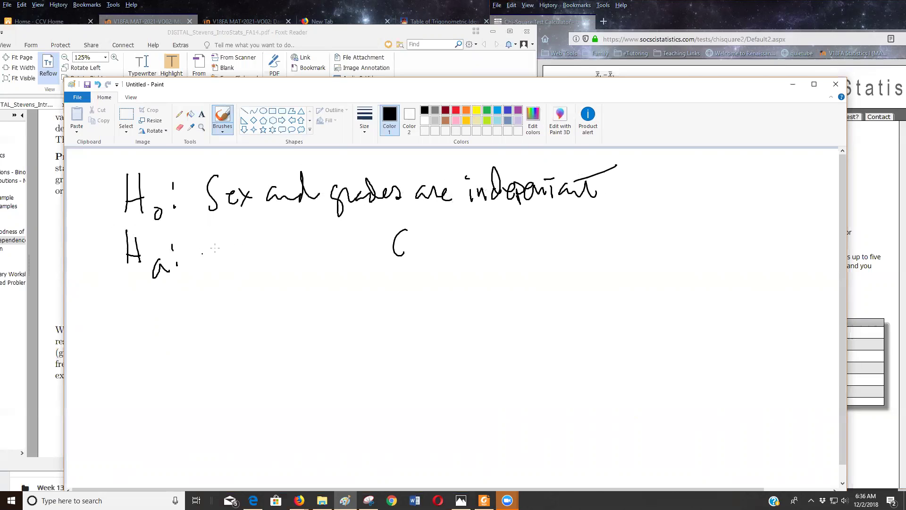
{"action": "mouse_move", "coordinate": [218, 244]}
{"action": "left_mouse_down"}
{"action": "mouse_move", "coordinate": [222, 259]}
{"action": "mouse_move", "coordinate": [279, 249]}
{"action": "mouse_move", "coordinate": [275, 268]}
{"action": "left_mouse_up"}
{"action": "mouse_move", "coordinate": [301, 239]}
{"action": "left_mouse_down"}
{"action": "mouse_move", "coordinate": [302, 252]}
{"action": "mouse_move", "coordinate": [323, 242]}
{"action": "mouse_move", "coordinate": [340, 252]}
{"action": "left_mouse_up"}
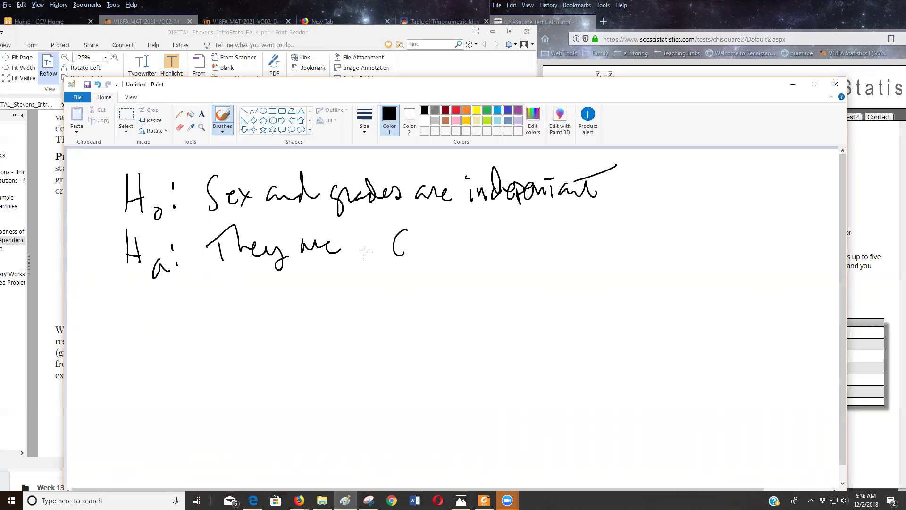
{"action": "mouse_move", "coordinate": [401, 217]}
{"action": "left_mouse_down"}
{"action": "mouse_move", "coordinate": [404, 256]}
{"action": "mouse_move", "coordinate": [434, 250]}
{"action": "mouse_move", "coordinate": [444, 260]}
{"action": "left_mouse_up"}
{"action": "left_click_drag", "start_coordinate": [442, 241], "coordinate": [452, 249]}
{"action": "left_click_drag", "start_coordinate": [459, 242], "coordinate": [488, 244]}
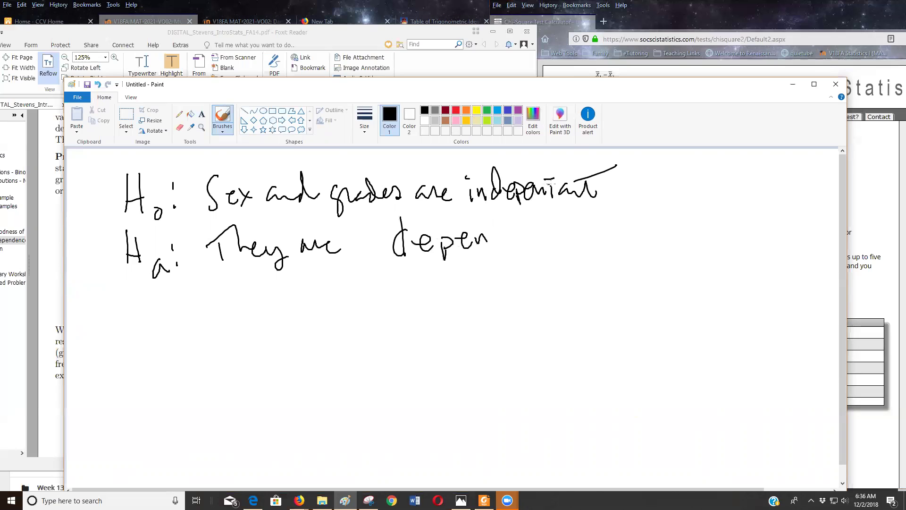
{"action": "left_click_drag", "start_coordinate": [551, 184], "coordinate": [544, 202]}
{"action": "mouse_move", "coordinate": [547, 165]}
{"action": "left_mouse_down"}
{"action": "mouse_move", "coordinate": [560, 191]}
{"action": "mouse_move", "coordinate": [570, 189]}
{"action": "left_mouse_up"}
{"action": "left_click_drag", "start_coordinate": [505, 235], "coordinate": [503, 216]}
{"action": "left_click_drag", "start_coordinate": [518, 235], "coordinate": [553, 246]}
{"action": "left_click_drag", "start_coordinate": [540, 231], "coordinate": [554, 229]}
{"action": "left_click_drag", "start_coordinate": [572, 237], "coordinate": [575, 248]}
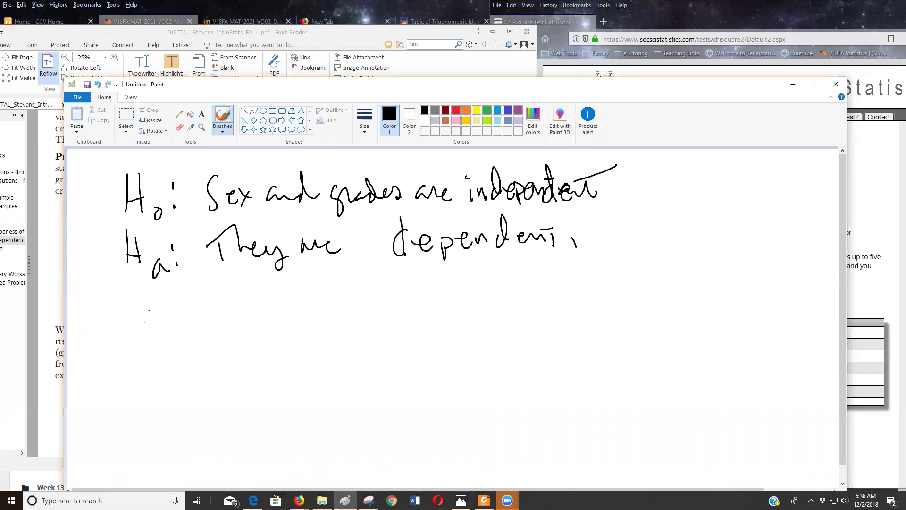
Step: Begin handwriting the 'Test Statistic' heading below the hypotheses
{"action": "mouse_move", "coordinate": [144, 328]}
{"action": "left_mouse_down"}
{"action": "mouse_move", "coordinate": [149, 355]}
{"action": "mouse_move", "coordinate": [156, 319]}
{"action": "mouse_move", "coordinate": [172, 351]}
{"action": "mouse_move", "coordinate": [197, 341]}
{"action": "left_mouse_up"}
{"action": "left_click_drag", "start_coordinate": [190, 327], "coordinate": [254, 343]}
{"action": "mouse_move", "coordinate": [249, 327]}
{"action": "left_mouse_down"}
{"action": "mouse_move", "coordinate": [288, 335]}
{"action": "mouse_move", "coordinate": [301, 327]}
{"action": "mouse_move", "coordinate": [323, 337]}
{"action": "left_mouse_up"}
Step: Finish the 'Test Statistic' heading and handwrite 'p-value' beneath it
{"action": "left_click", "coordinate": [337, 330]}
{"action": "mouse_move", "coordinate": [318, 321]}
{"action": "left_mouse_down"}
{"action": "mouse_move", "coordinate": [328, 315]}
{"action": "mouse_move", "coordinate": [352, 337]}
{"action": "left_mouse_up"}
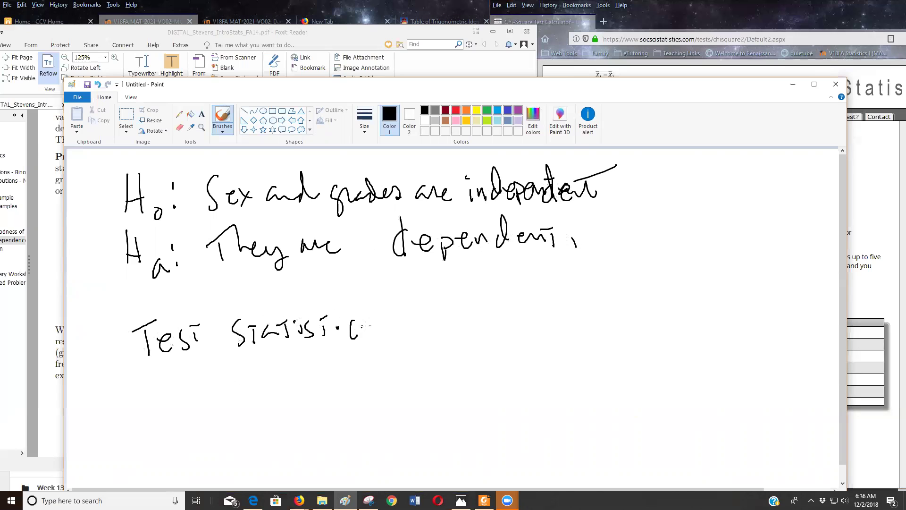
{"action": "mouse_move", "coordinate": [171, 389]}
{"action": "left_mouse_down"}
{"action": "mouse_move", "coordinate": [178, 424]}
{"action": "mouse_move", "coordinate": [175, 404]}
{"action": "mouse_move", "coordinate": [214, 387]}
{"action": "left_mouse_up"}
{"action": "mouse_move", "coordinate": [218, 386]}
{"action": "left_mouse_down"}
{"action": "mouse_move", "coordinate": [222, 395]}
{"action": "mouse_move", "coordinate": [229, 381]}
{"action": "left_mouse_up"}
{"action": "left_click_drag", "start_coordinate": [252, 383], "coordinate": [256, 391]}
{"action": "left_click_drag", "start_coordinate": [262, 368], "coordinate": [267, 387]}
{"action": "left_click_drag", "start_coordinate": [264, 383], "coordinate": [286, 377]}
{"action": "mouse_move", "coordinate": [295, 378]}
{"action": "left_mouse_down"}
{"action": "mouse_move", "coordinate": [302, 372]}
{"action": "mouse_move", "coordinate": [305, 381]}
{"action": "left_mouse_up"}
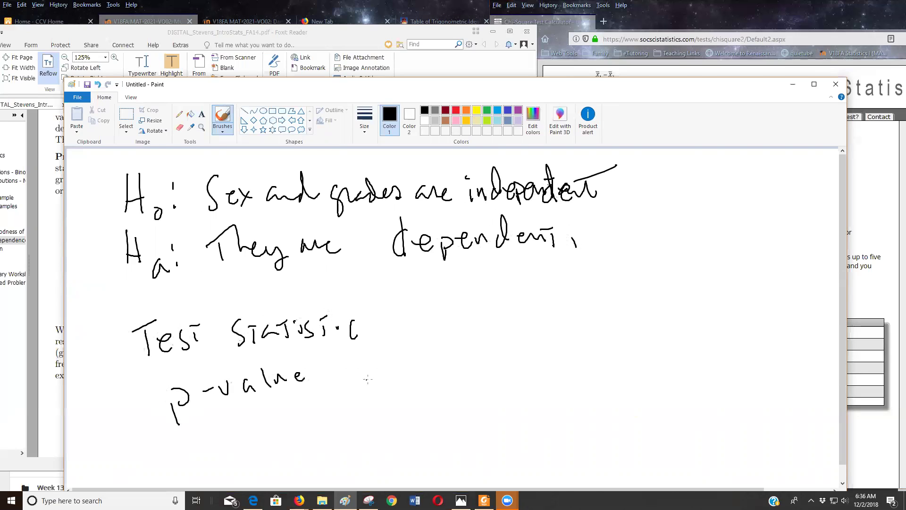
Step: Draw χ² to the right of p-value and switch back to the Foxit textbook
{"action": "mouse_move", "coordinate": [472, 358]}
{"action": "left_mouse_down"}
{"action": "mouse_move", "coordinate": [474, 380]}
{"action": "mouse_move", "coordinate": [496, 376]}
{"action": "left_mouse_up"}
{"action": "left_click_drag", "start_coordinate": [497, 345], "coordinate": [511, 352]}
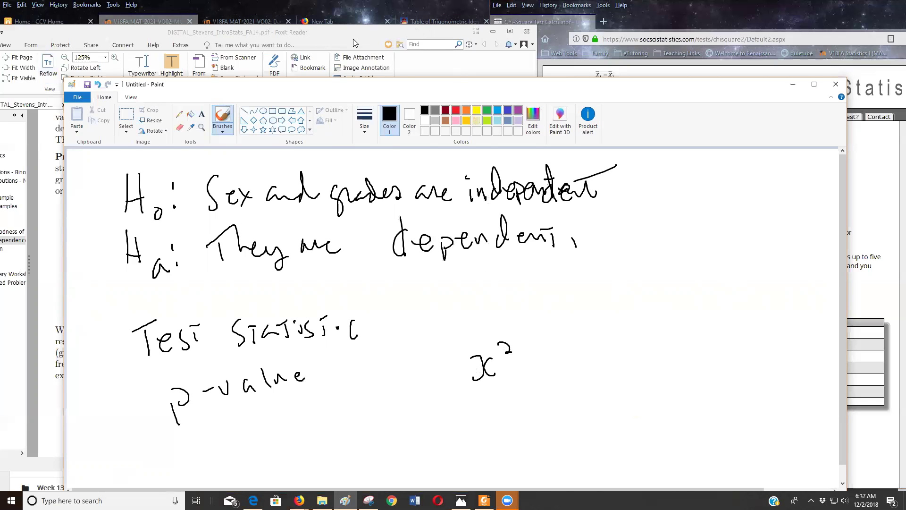
{"action": "key", "text": "alt+Tab"}
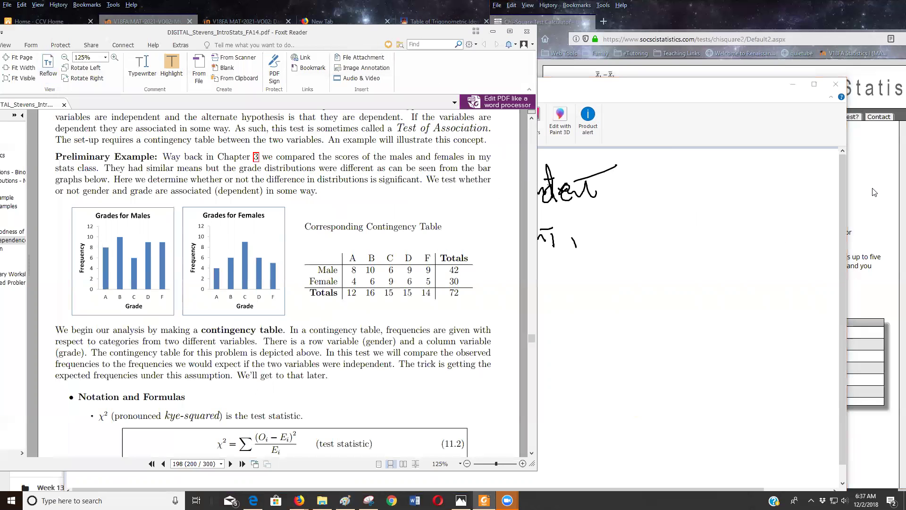
Step: In the chi-square calculator, rename Group 1 and Group 2 to Male and Female
{"action": "left_click", "coordinate": [873, 188]}
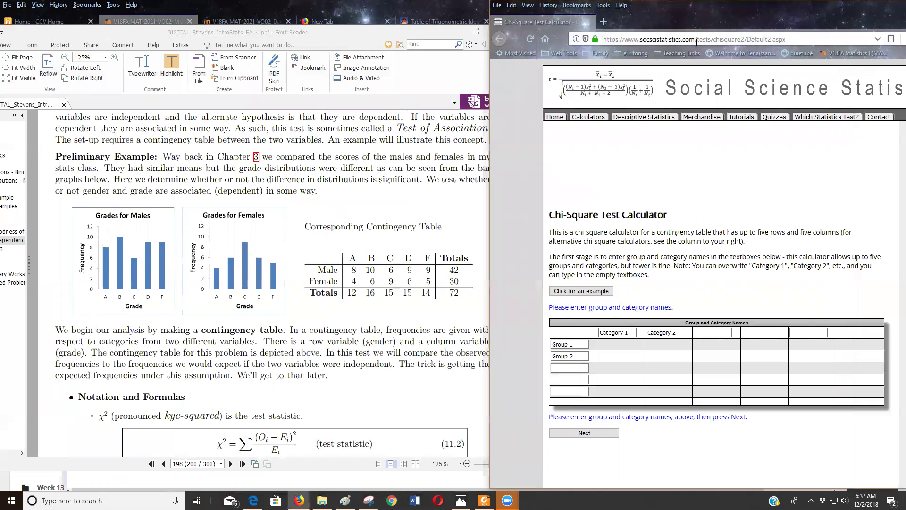
{"action": "scroll", "coordinate": [635, 209], "scroll_direction": "down", "scroll_amount": 2}
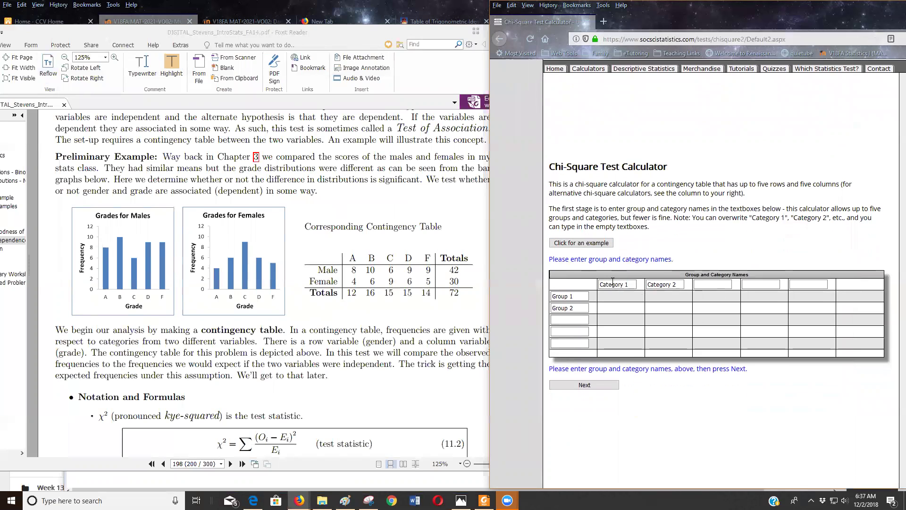
{"action": "left_click", "coordinate": [571, 296]}
{"action": "left_click_drag", "start_coordinate": [572, 296], "coordinate": [508, 284]}
{"action": "type", "text": "Male"}
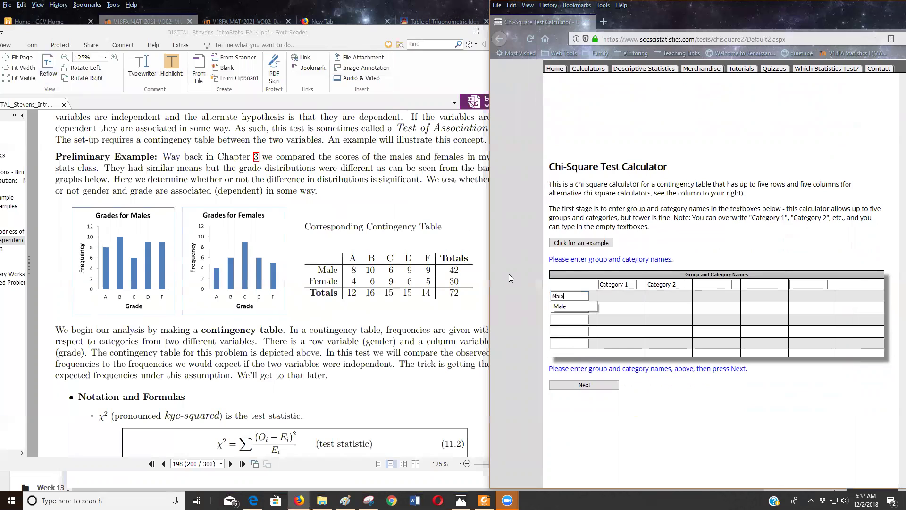
{"action": "key", "text": "Tab"}
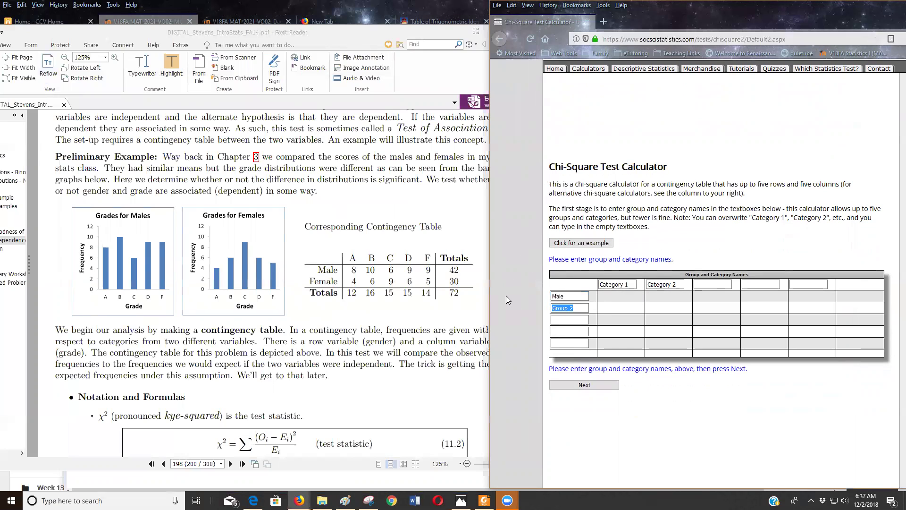
{"action": "type", "text": "Female"}
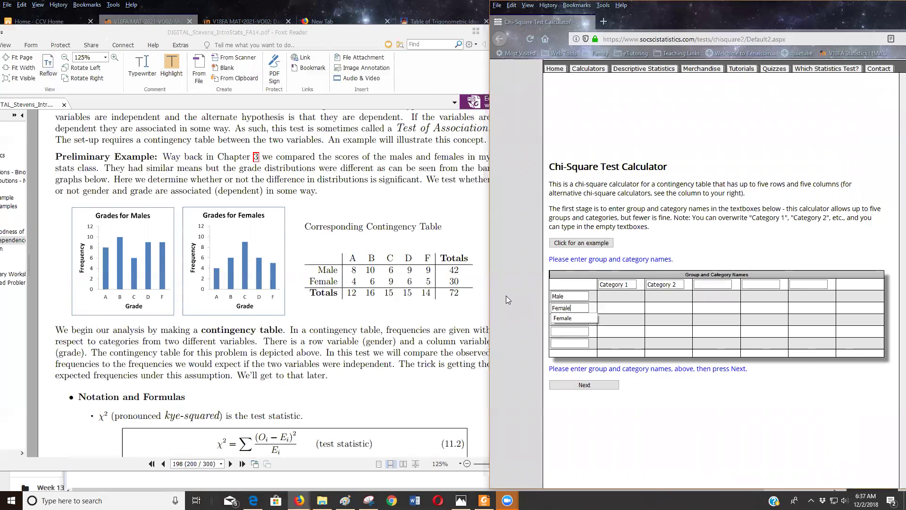
{"action": "left_click", "coordinate": [633, 282]}
Step: Name the first four categories A, B, C and D
{"action": "triple_click", "coordinate": [628, 283]}
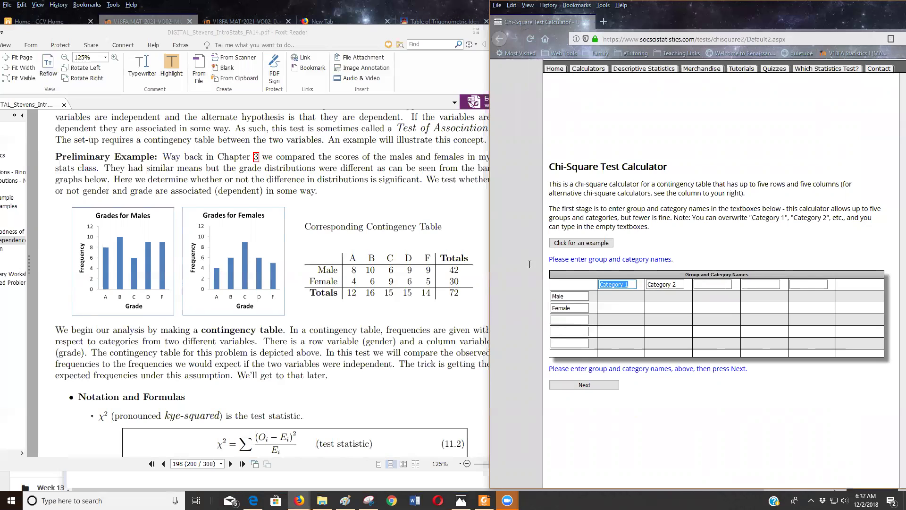
{"action": "type", "text": "A"}
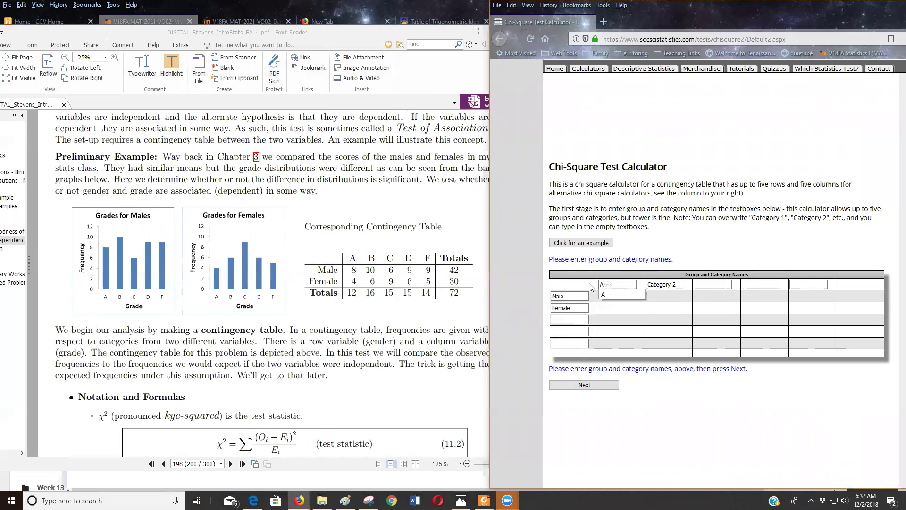
{"action": "key", "text": "Tab"}
{"action": "left_click", "coordinate": [627, 283]}
{"action": "key", "text": "Tab"}
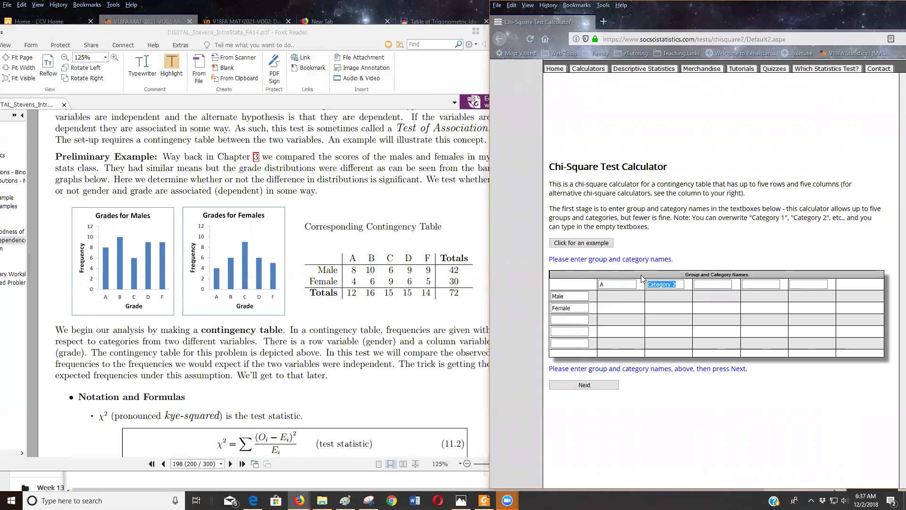
{"action": "type", "text": "B"}
{"action": "left_click", "coordinate": [699, 284]}
{"action": "type", "text": "C"}
{"action": "left_click", "coordinate": [764, 285]}
{"action": "type", "text": "D"}
{"action": "left_click", "coordinate": [808, 285]}
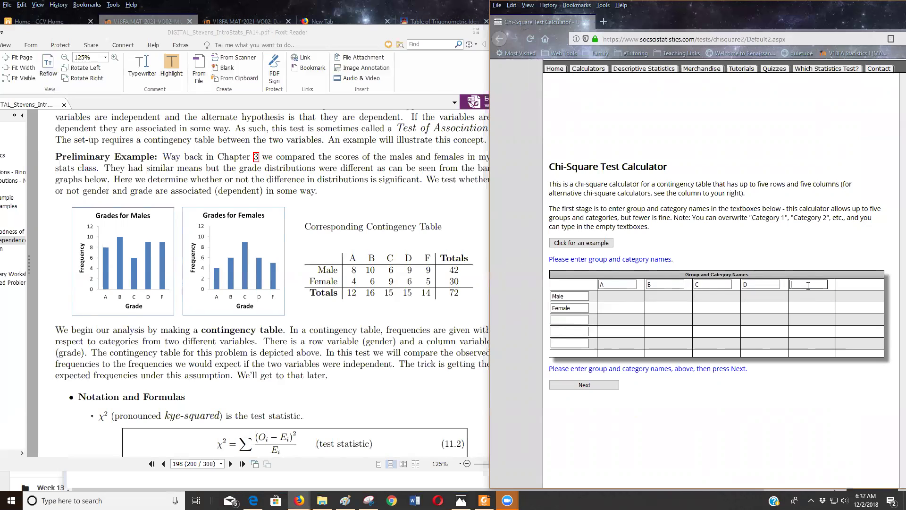
Step: Name the fifth category F and continue to the count grid
{"action": "type", "text": "F"}
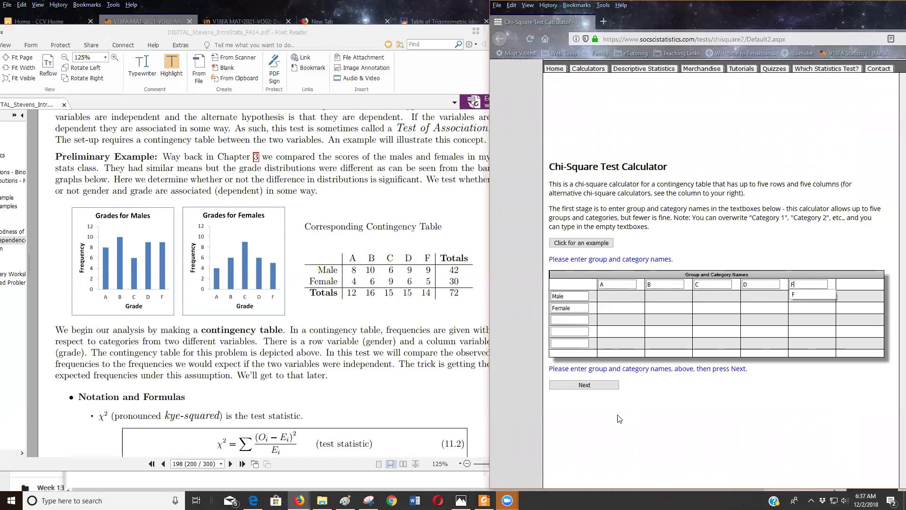
{"action": "left_click", "coordinate": [619, 418]}
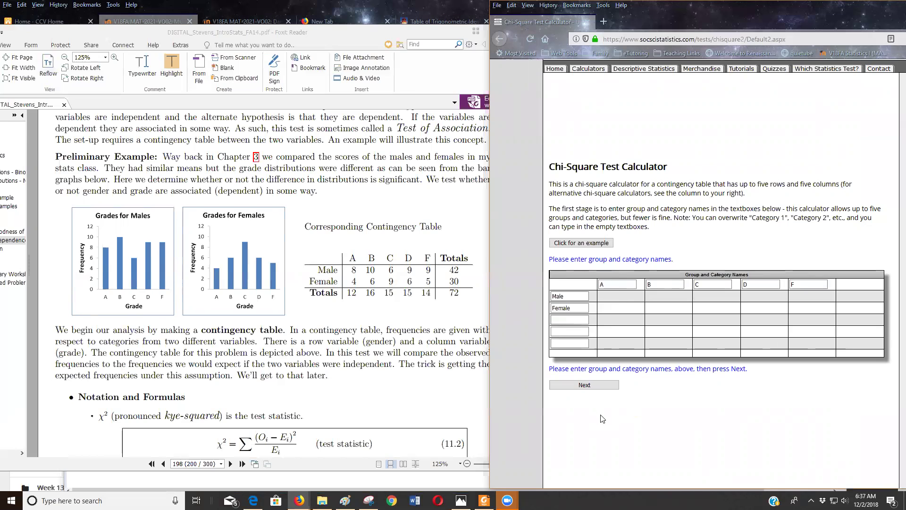
{"action": "left_click", "coordinate": [581, 385]}
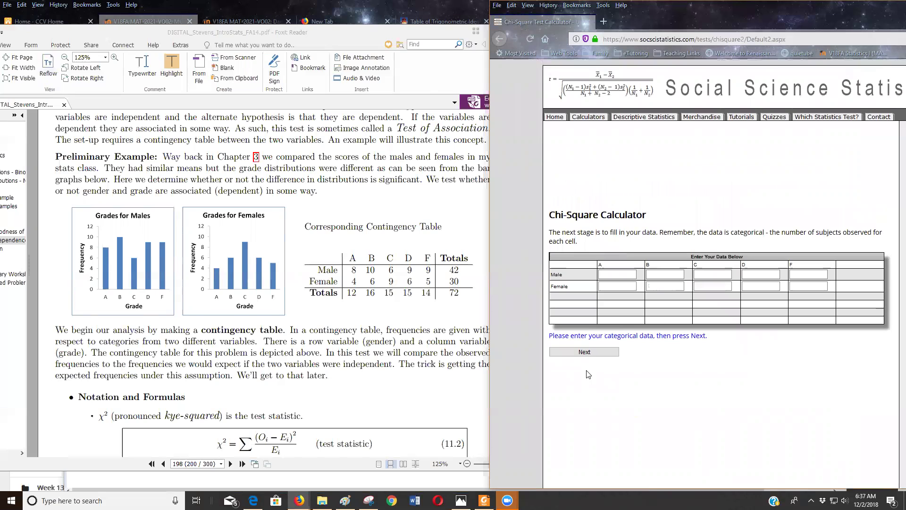
Step: Enter the Male counts for grades A–F (8, 10, 6, 9, 9)
{"action": "left_click", "coordinate": [618, 275]}
{"action": "type", "text": "8"}
{"action": "left_click", "coordinate": [664, 274]}
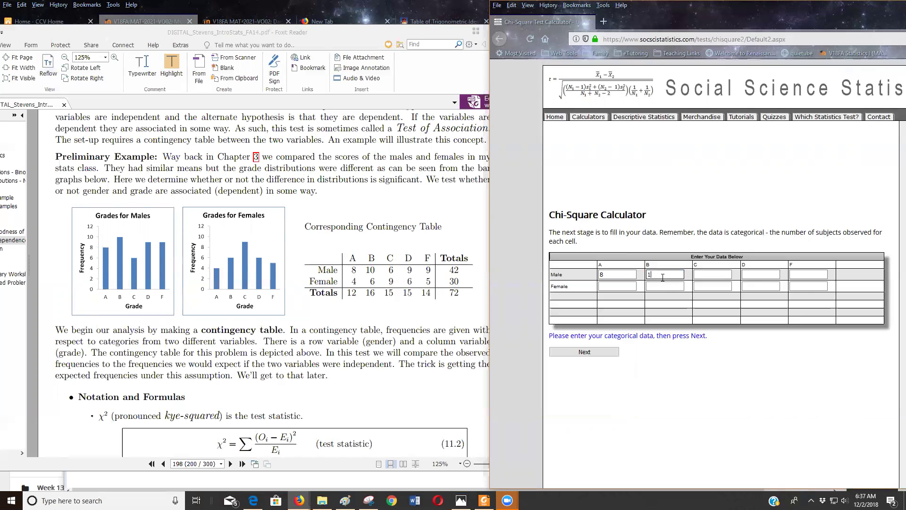
{"action": "left_click", "coordinate": [708, 273]}
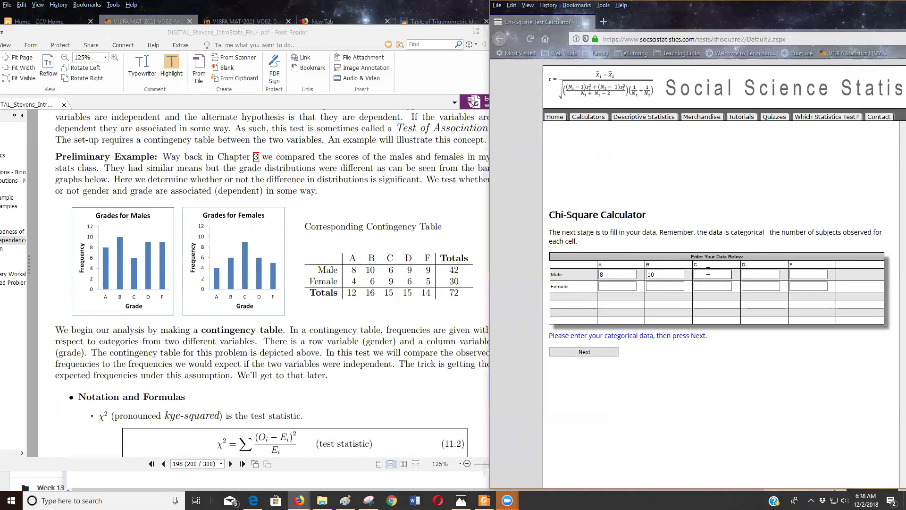
{"action": "left_click", "coordinate": [761, 275]}
{"action": "type", "text": "9"}
{"action": "left_click", "coordinate": [789, 275]}
{"action": "type", "text": "9"}
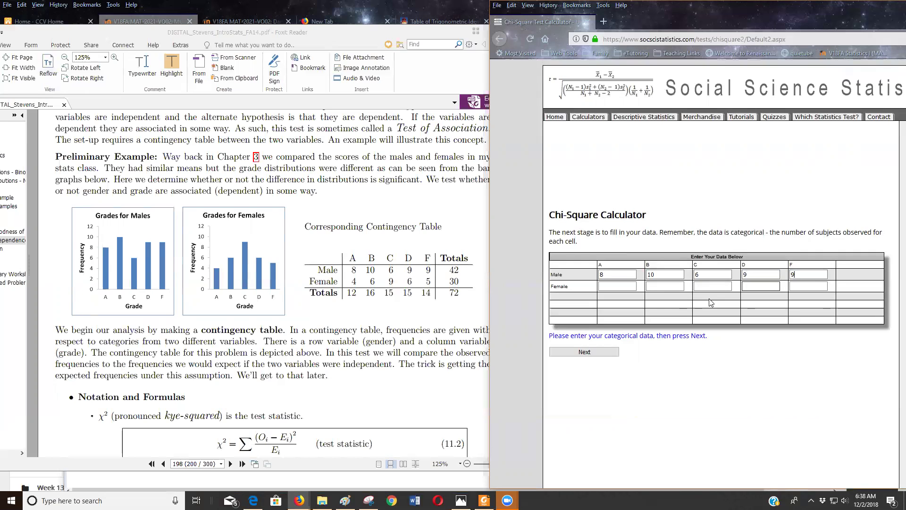
Step: Enter the Female counts (4, 6, 9, 6, 5) and submit to get totals 42, 30, 72
{"action": "left_click", "coordinate": [627, 286]}
{"action": "type", "text": "4"}
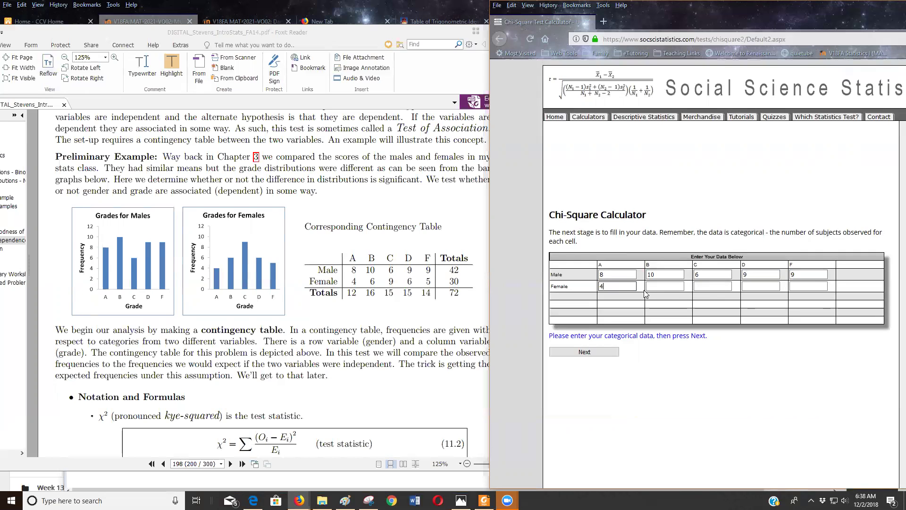
{"action": "left_click", "coordinate": [659, 285]}
{"action": "type", "text": "6"}
{"action": "left_click", "coordinate": [758, 285]}
{"action": "type", "text": "6"}
{"action": "left_click", "coordinate": [797, 287]}
{"action": "type", "text": "5"}
{"action": "left_click", "coordinate": [583, 354]}
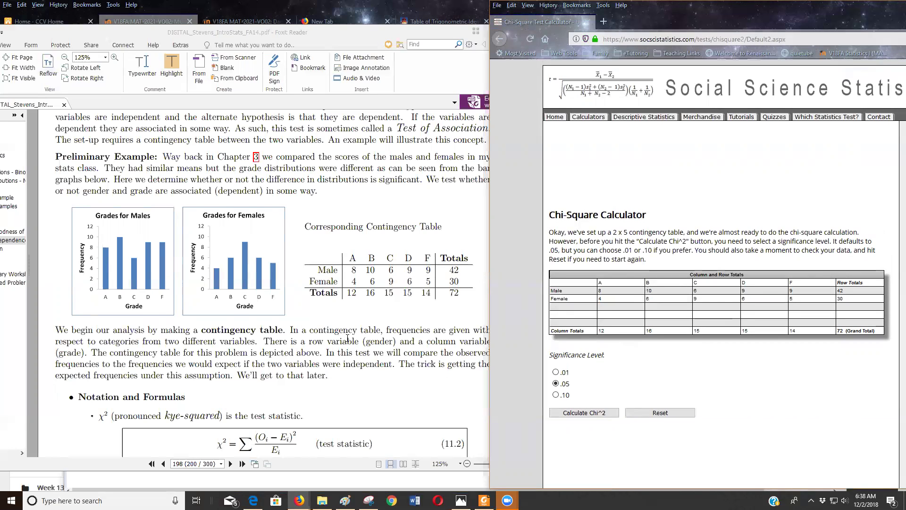
Step: Scroll the textbook to page 201's Preliminary Example – Start to Finish with observed and expected frequencies
{"action": "scroll", "coordinate": [344, 335], "scroll_direction": "down", "scroll_amount": 4}
{"action": "scroll", "coordinate": [341, 338], "scroll_direction": "down", "scroll_amount": 3}
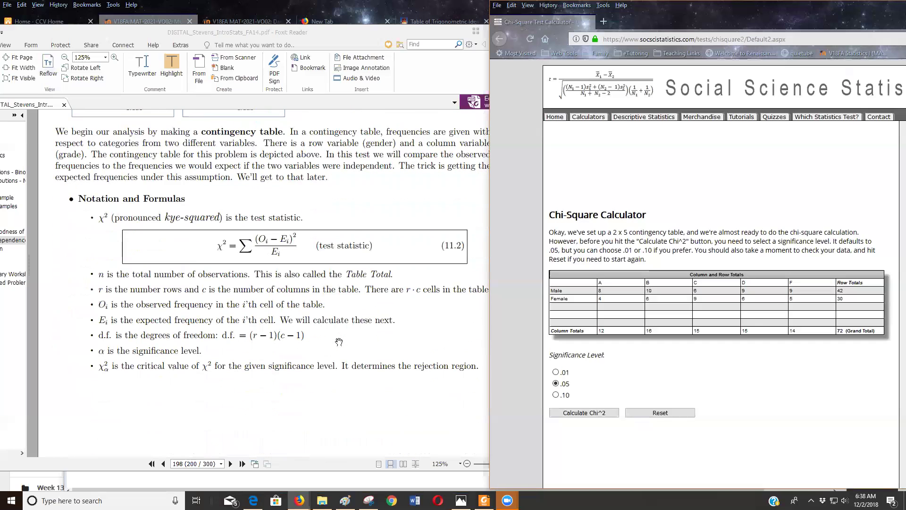
{"action": "scroll", "coordinate": [339, 342], "scroll_direction": "down", "scroll_amount": 7}
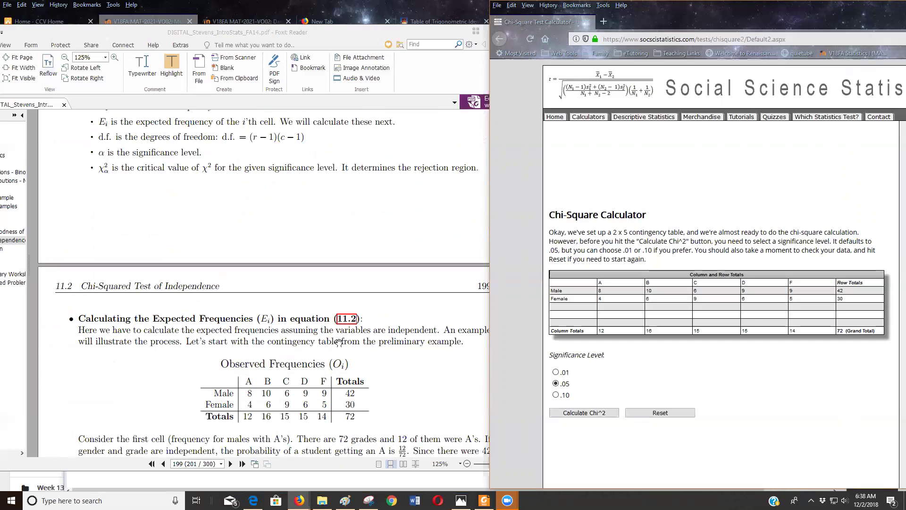
{"action": "scroll", "coordinate": [338, 341], "scroll_direction": "down", "scroll_amount": 17}
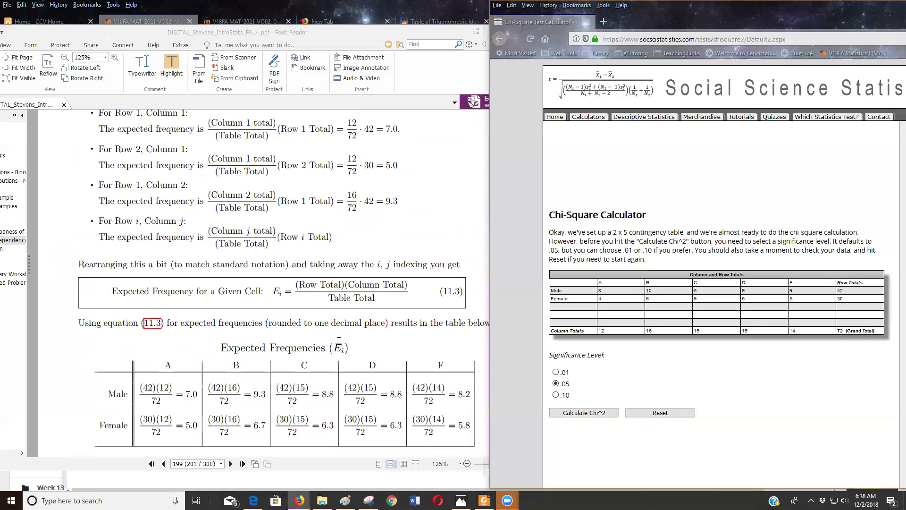
{"action": "scroll", "coordinate": [339, 341], "scroll_direction": "down", "scroll_amount": 9}
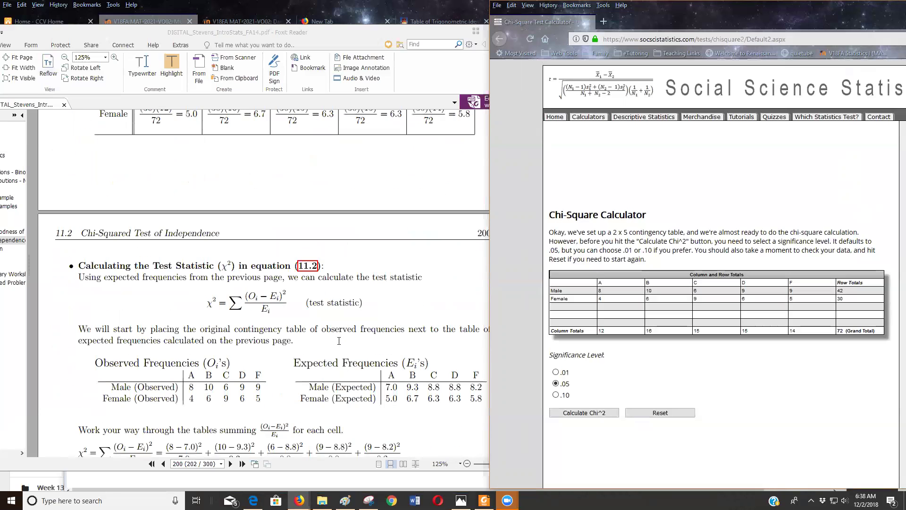
{"action": "scroll", "coordinate": [339, 341], "scroll_direction": "down", "scroll_amount": 3}
{"action": "scroll", "coordinate": [334, 349], "scroll_direction": "down", "scroll_amount": 4}
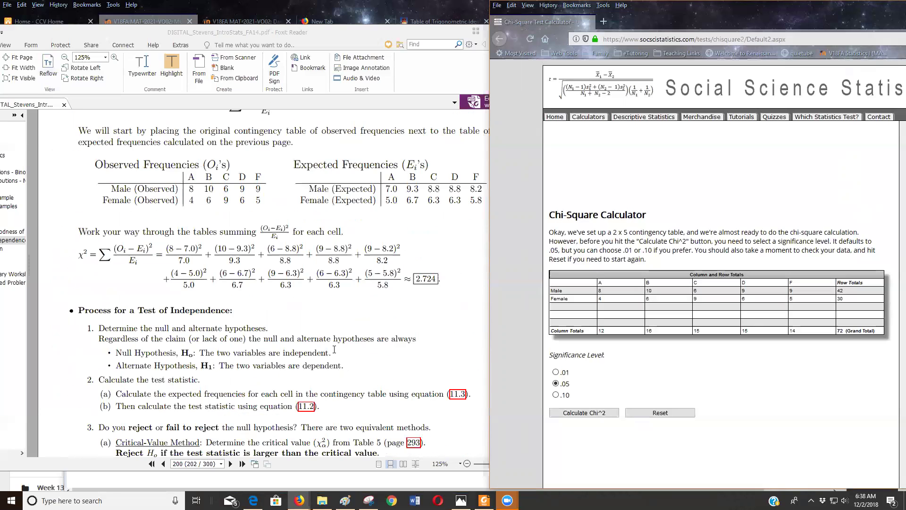
{"action": "scroll", "coordinate": [334, 349], "scroll_direction": "down", "scroll_amount": 3}
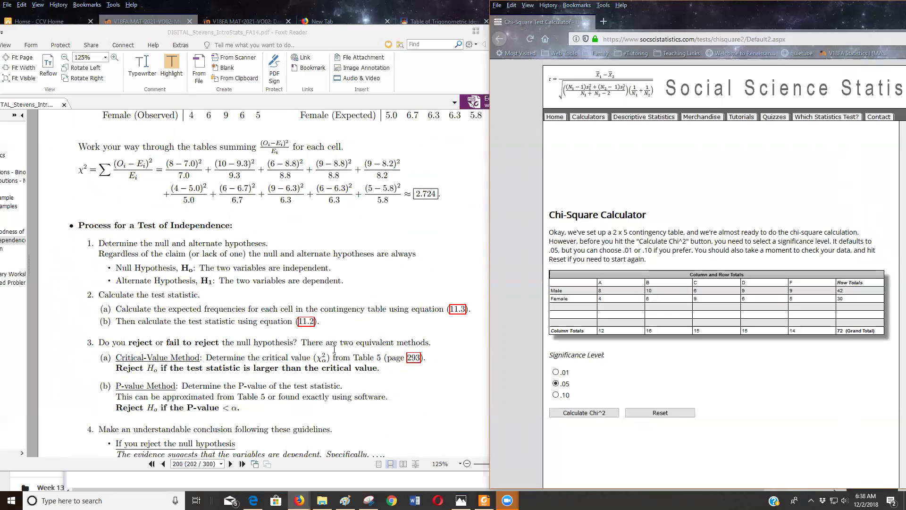
{"action": "scroll", "coordinate": [334, 349], "scroll_direction": "up", "scroll_amount": 3}
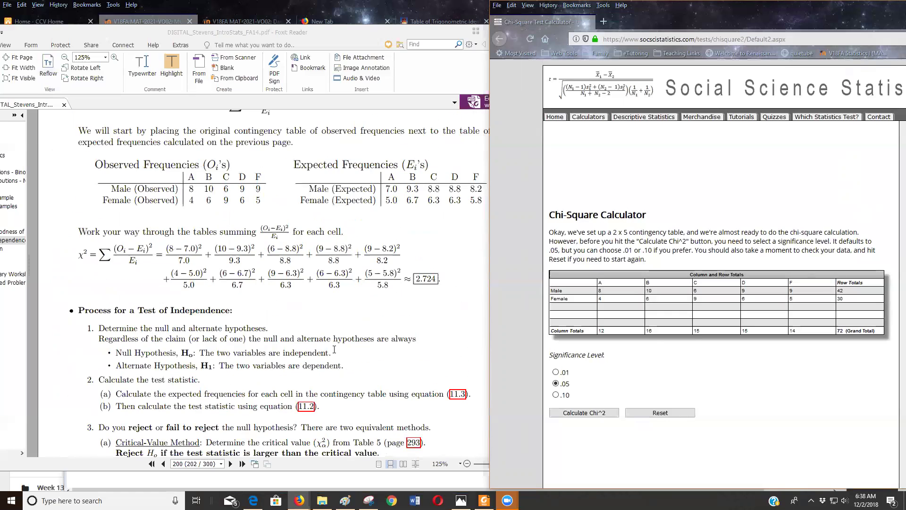
{"action": "scroll", "coordinate": [334, 349], "scroll_direction": "up", "scroll_amount": 1}
{"action": "scroll", "coordinate": [334, 349], "scroll_direction": "down", "scroll_amount": 10}
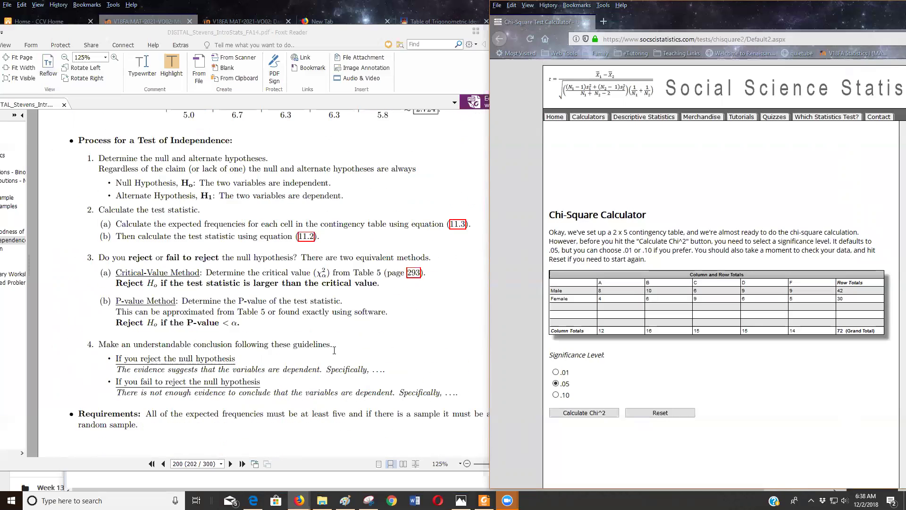
{"action": "scroll", "coordinate": [334, 349], "scroll_direction": "down", "scroll_amount": 5}
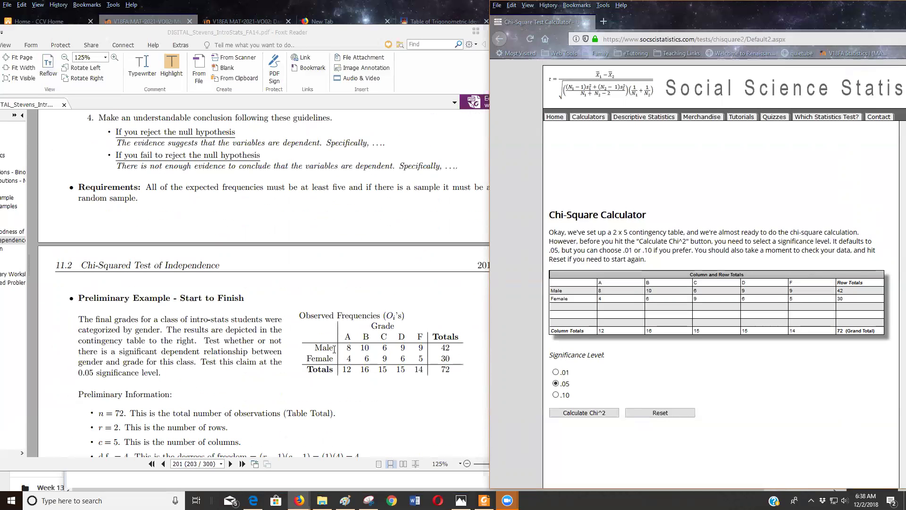
{"action": "scroll", "coordinate": [333, 350], "scroll_direction": "down", "scroll_amount": 3}
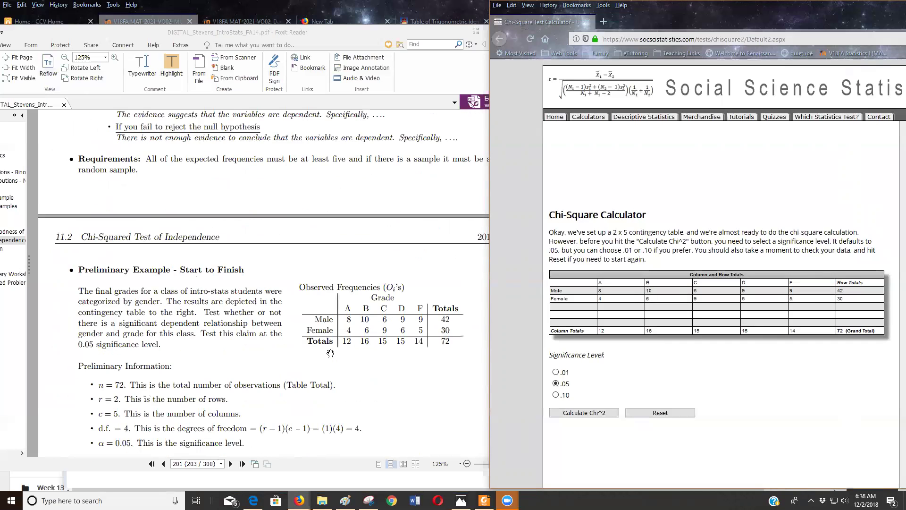
{"action": "scroll", "coordinate": [331, 353], "scroll_direction": "down", "scroll_amount": 2}
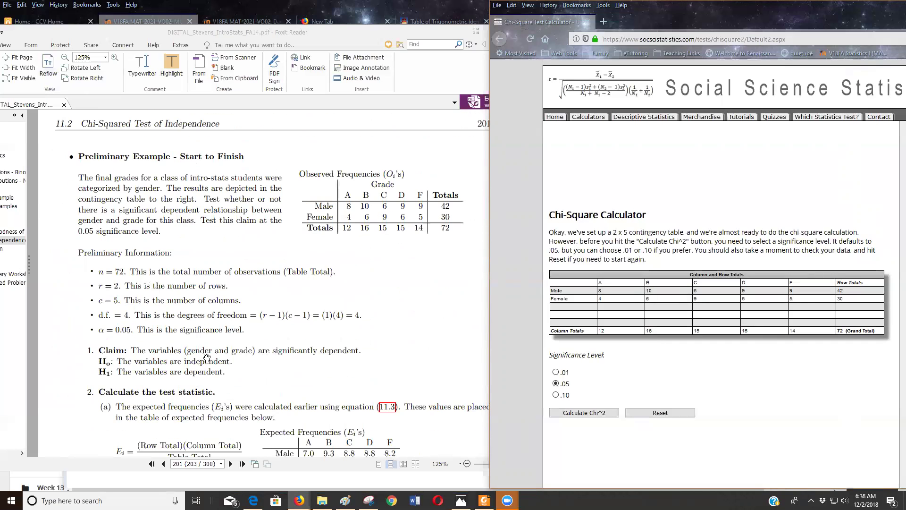
{"action": "scroll", "coordinate": [215, 379], "scroll_direction": "down", "scroll_amount": 3}
{"action": "scroll", "coordinate": [208, 370], "scroll_direction": "down", "scroll_amount": 3}
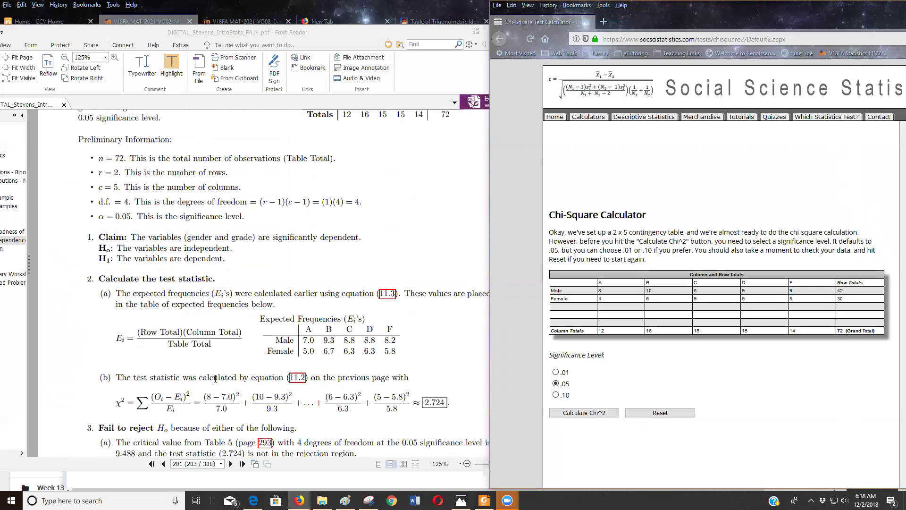
{"action": "scroll", "coordinate": [185, 238], "scroll_direction": "up", "scroll_amount": 4}
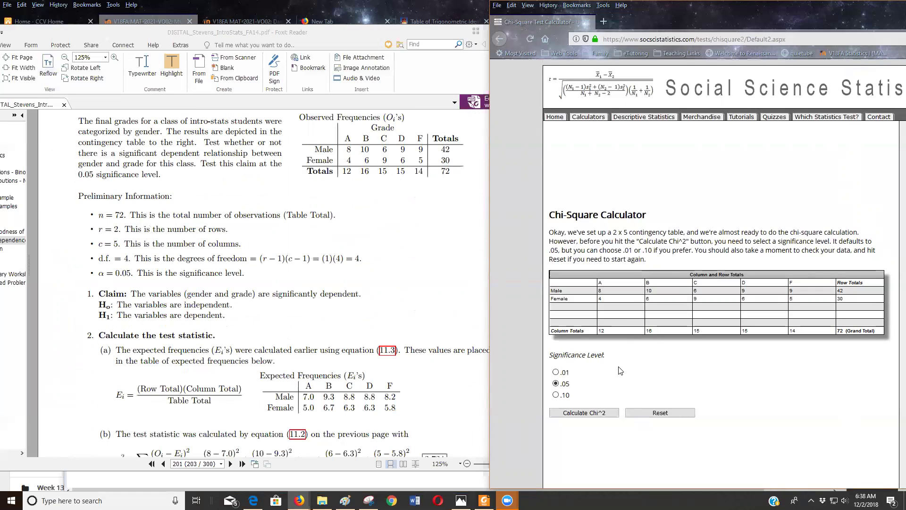
Step: Calculate chi-square at .05 significance, yielding 2.7527 with p-value .600033, not significant
{"action": "left_click", "coordinate": [585, 413]}
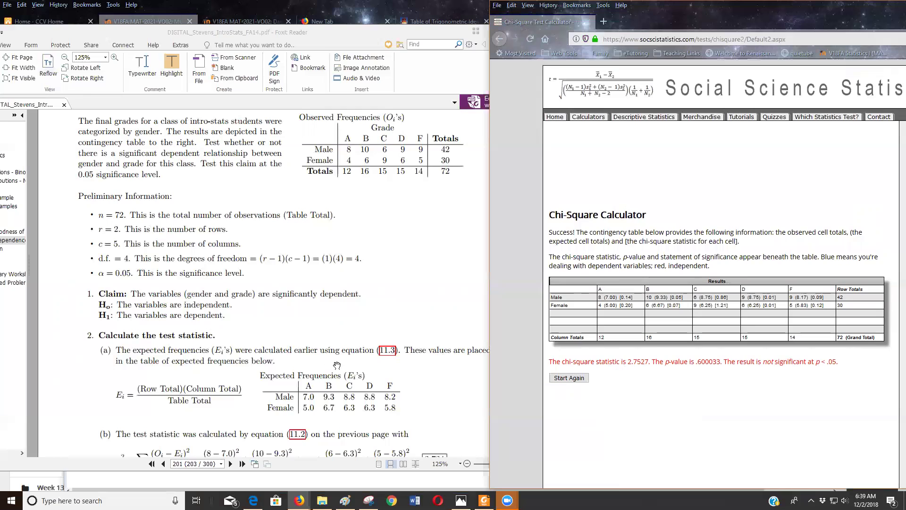
{"action": "scroll", "coordinate": [300, 333], "scroll_direction": "down", "scroll_amount": 3}
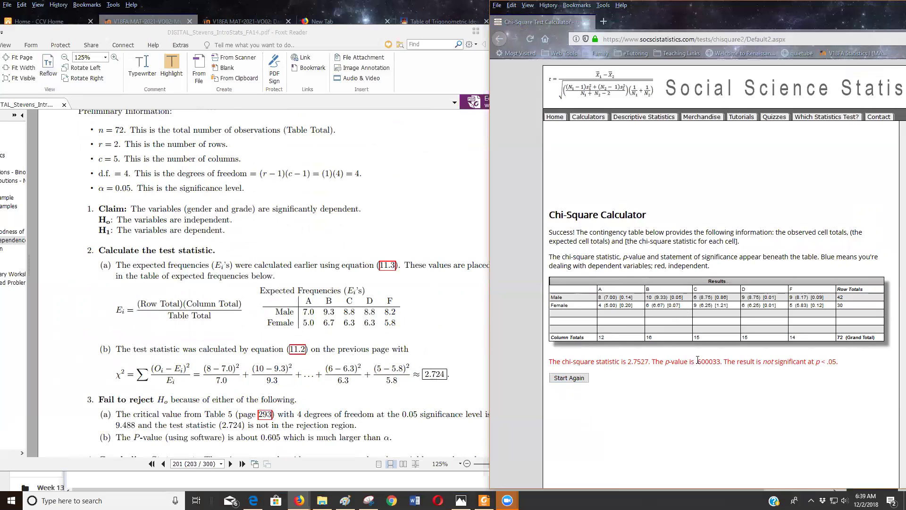
{"action": "left_click_drag", "start_coordinate": [696, 363], "coordinate": [727, 363]}
{"action": "scroll", "coordinate": [412, 347], "scroll_direction": "down", "scroll_amount": 1}
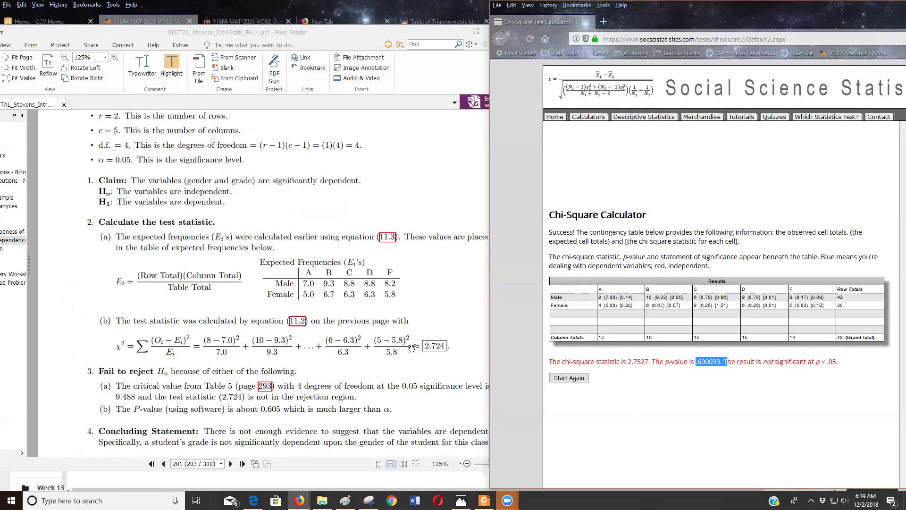
{"action": "scroll", "coordinate": [410, 346], "scroll_direction": "down", "scroll_amount": 1}
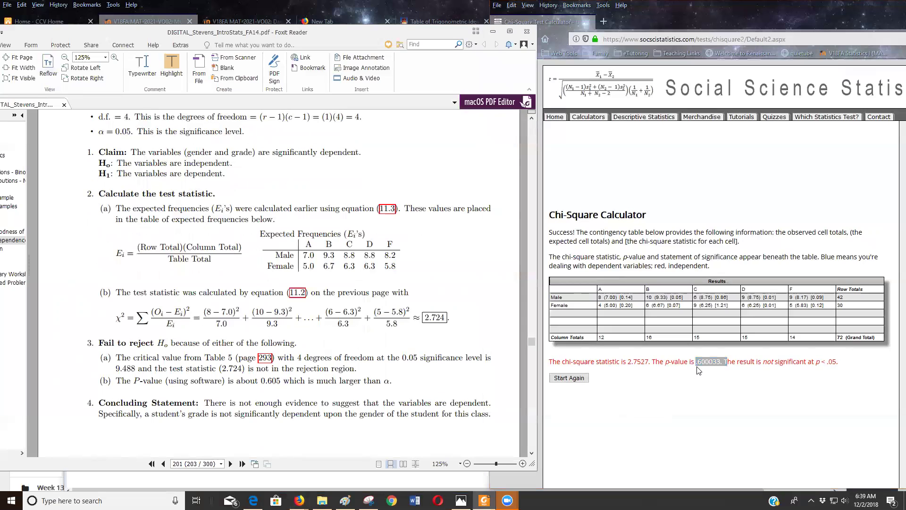
{"action": "left_click", "coordinate": [659, 373]}
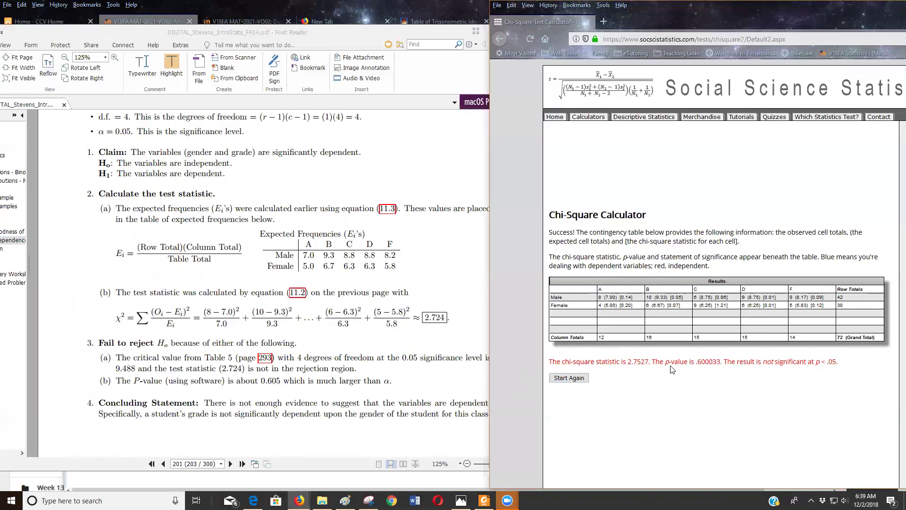
{"action": "scroll", "coordinate": [411, 338], "scroll_direction": "up", "scroll_amount": 6}
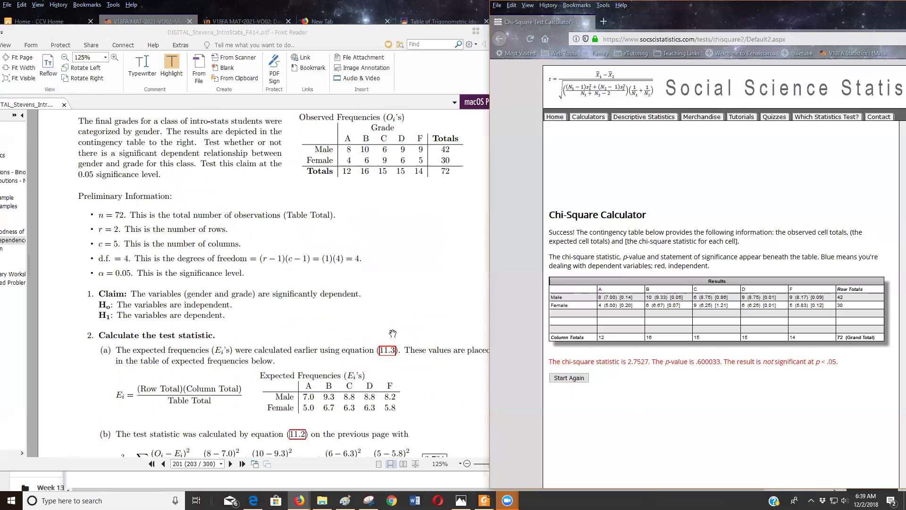